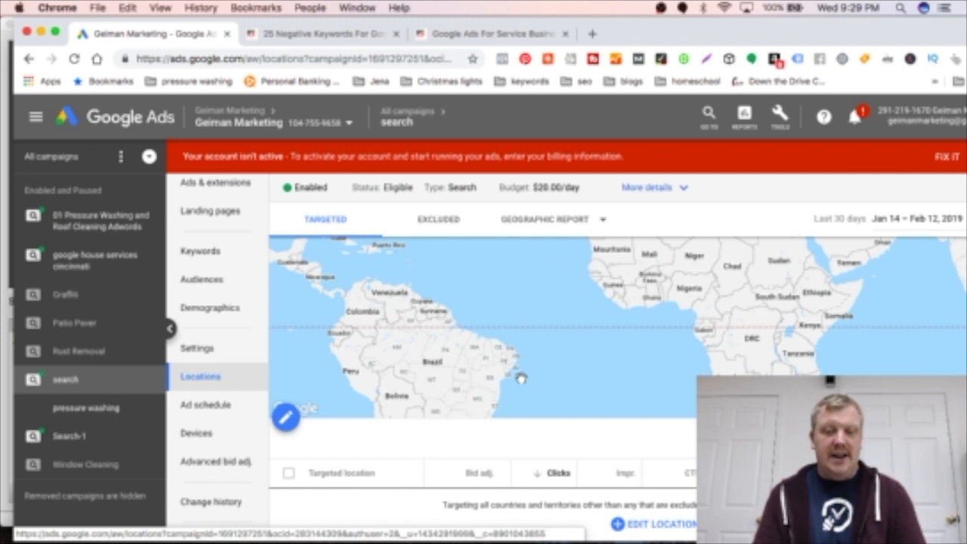
# - Add the city of Cincinnati, Ohio, United States as a targeted location for the search campaign
pyautogui.click(287, 417)
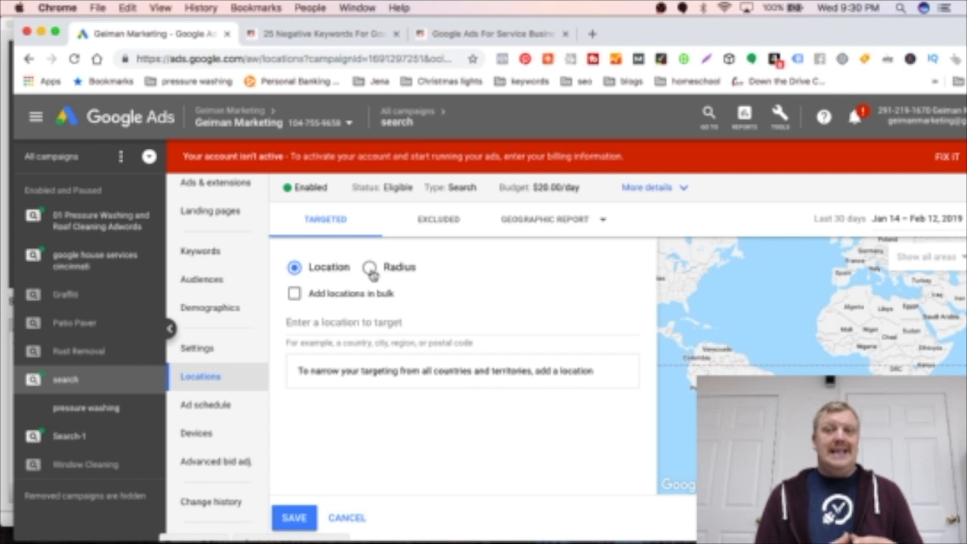
pyautogui.click(310, 321)
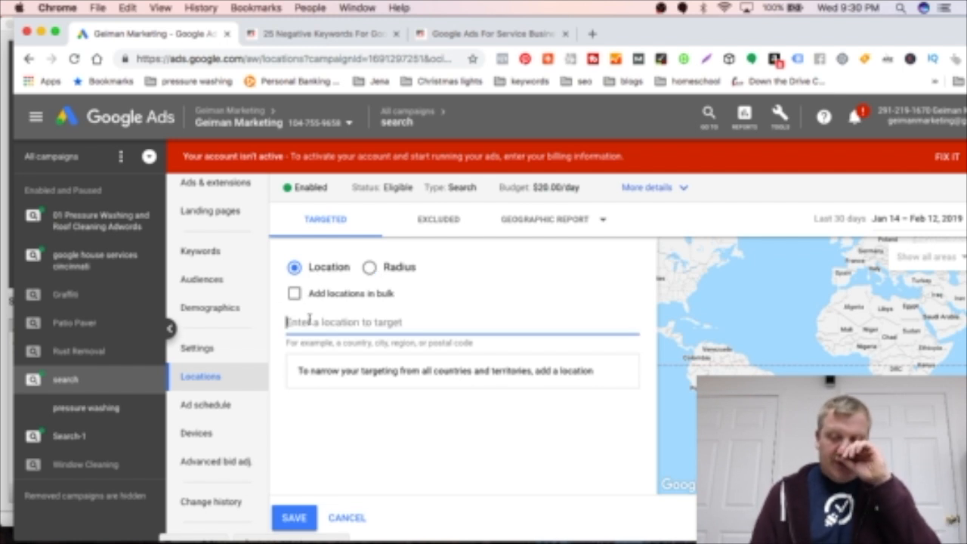
pyautogui.write('cin')
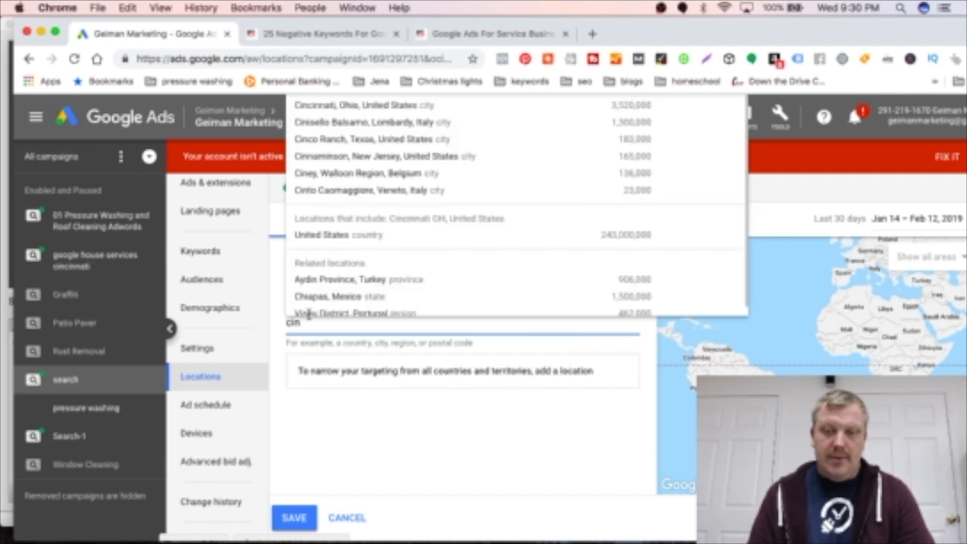
pyautogui.click(378, 105)
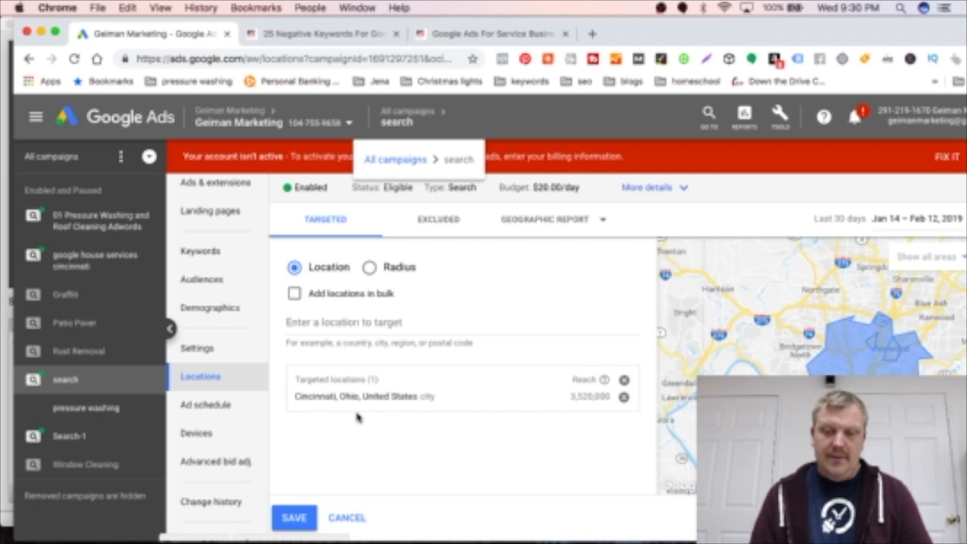
pyautogui.click(350, 322)
pyautogui.write('c')
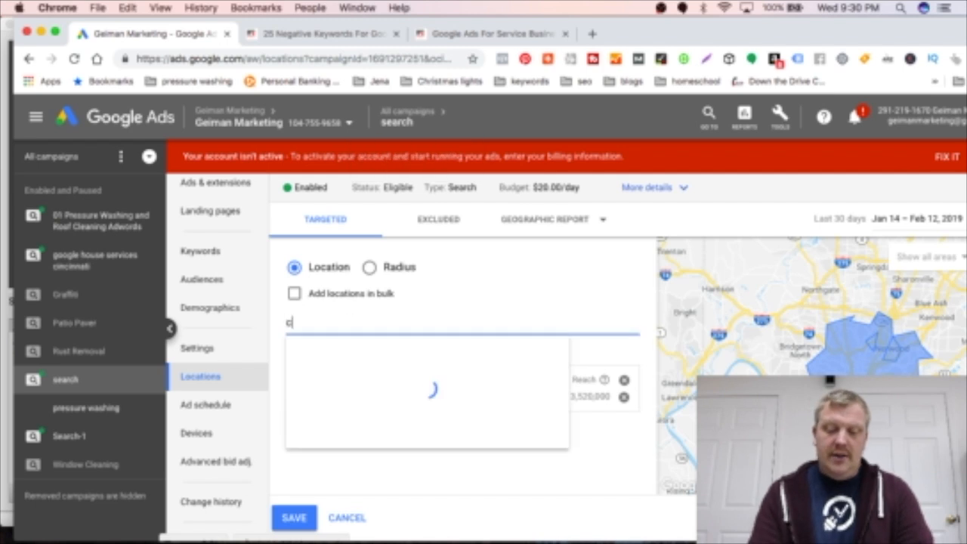
pyautogui.write('incinnay')
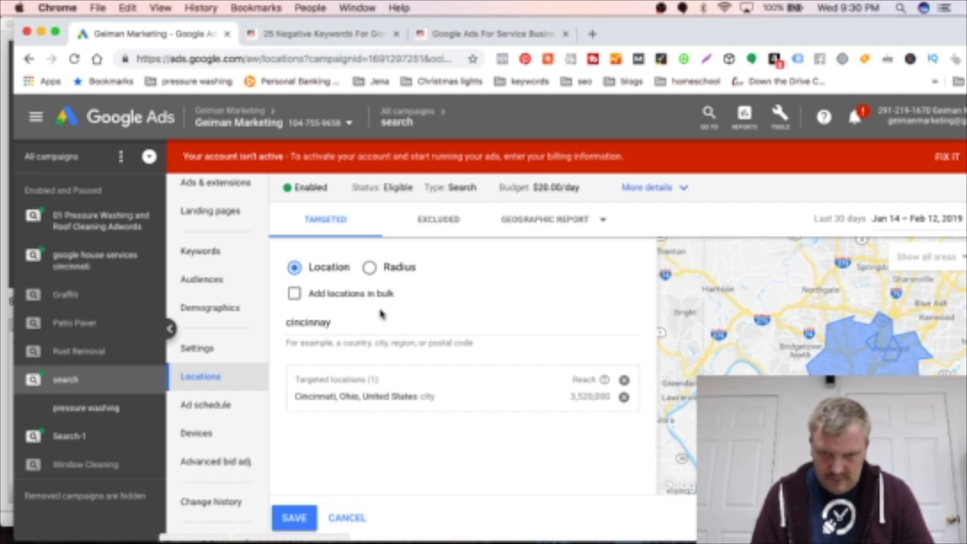
# - Add a radius target of 40 mi around Cincinnati, OH to the campaign's targeted locations
pyautogui.click(374, 269)
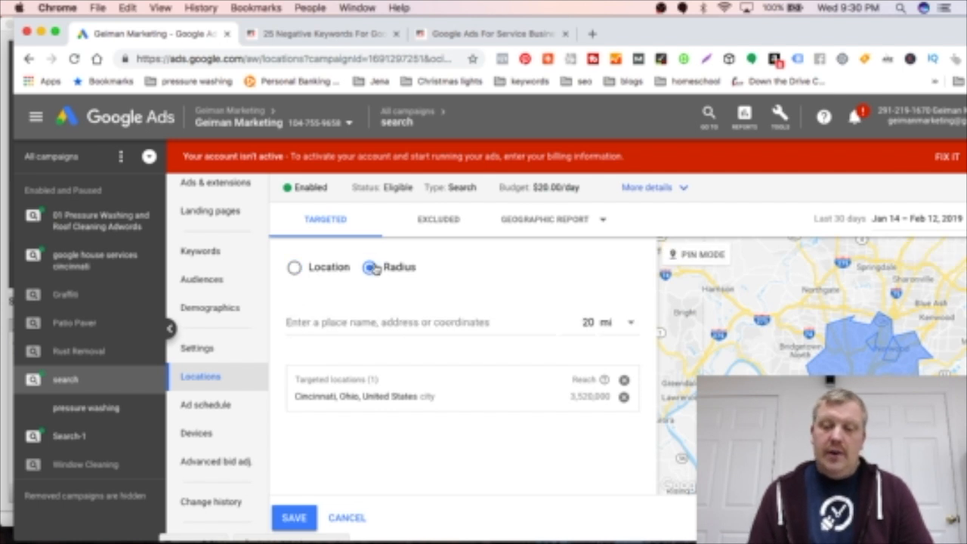
pyautogui.click(633, 323)
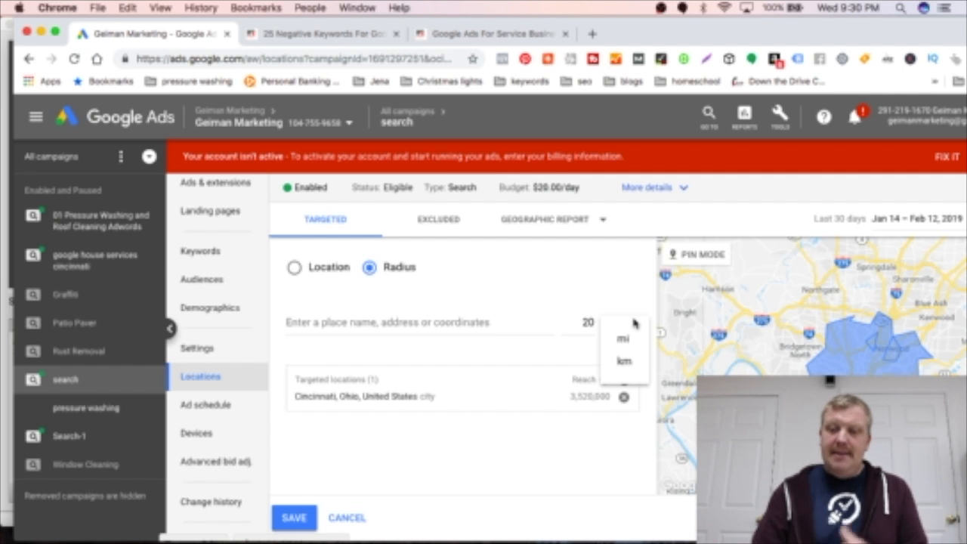
pyautogui.click(362, 335)
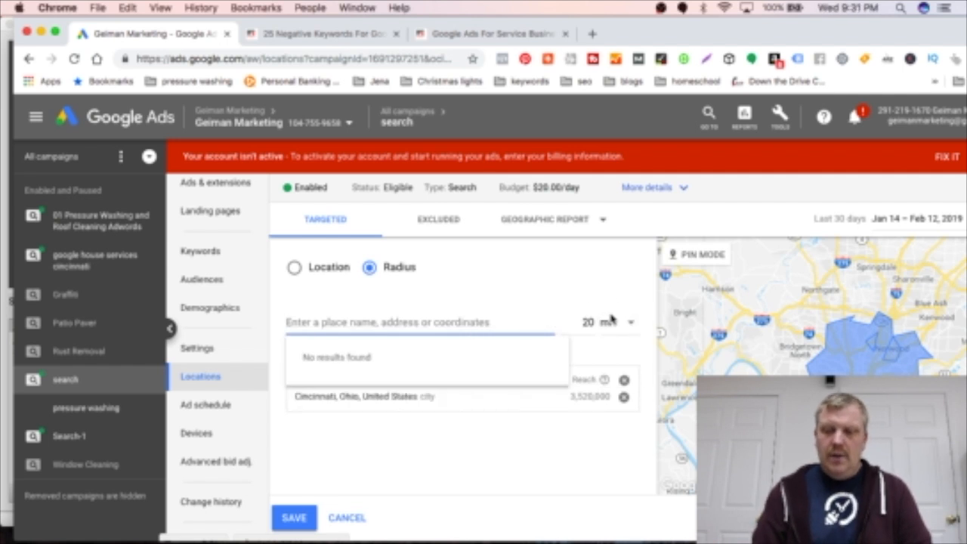
pyautogui.click(624, 325)
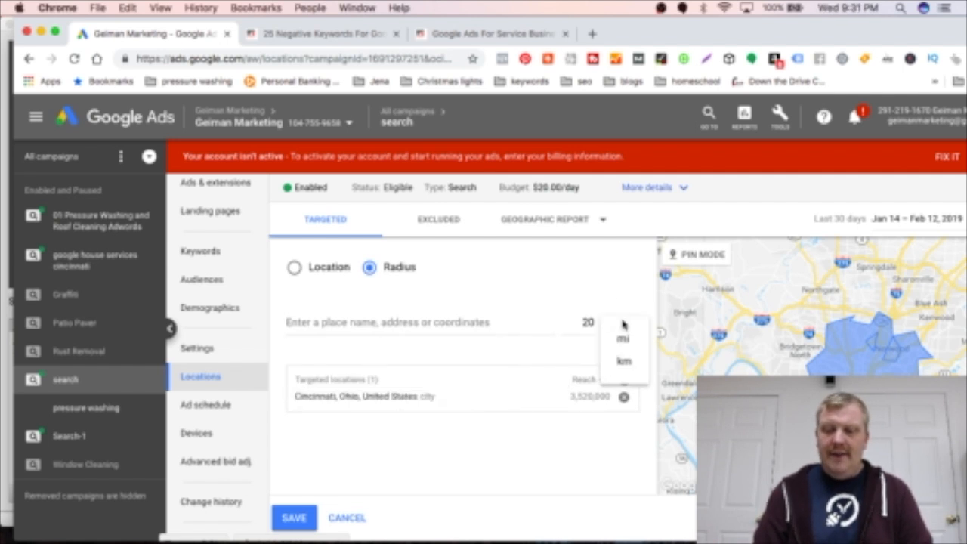
pyautogui.click(580, 322)
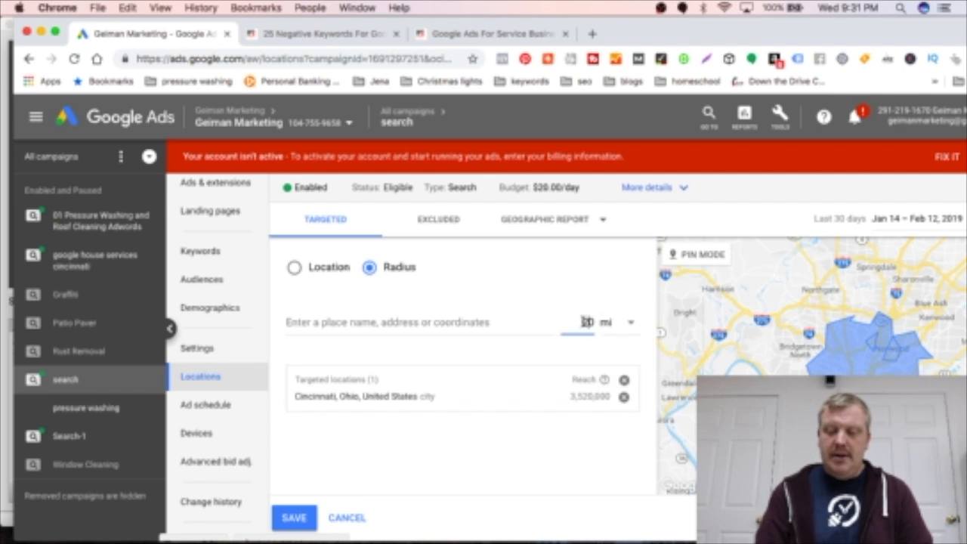
pyautogui.press('BackSpace')
pyautogui.press('BackSpace')
pyautogui.write('40')
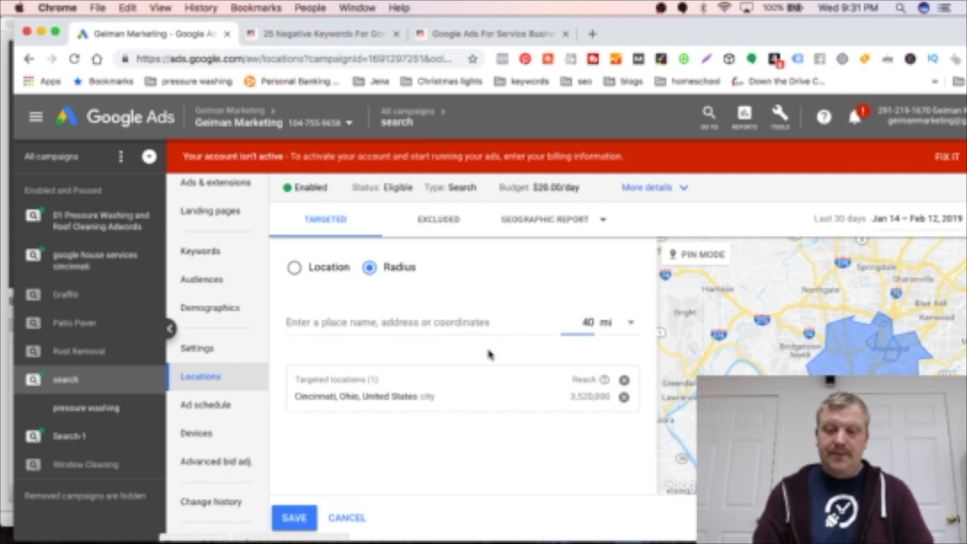
pyautogui.click(424, 324)
pyautogui.write('c')
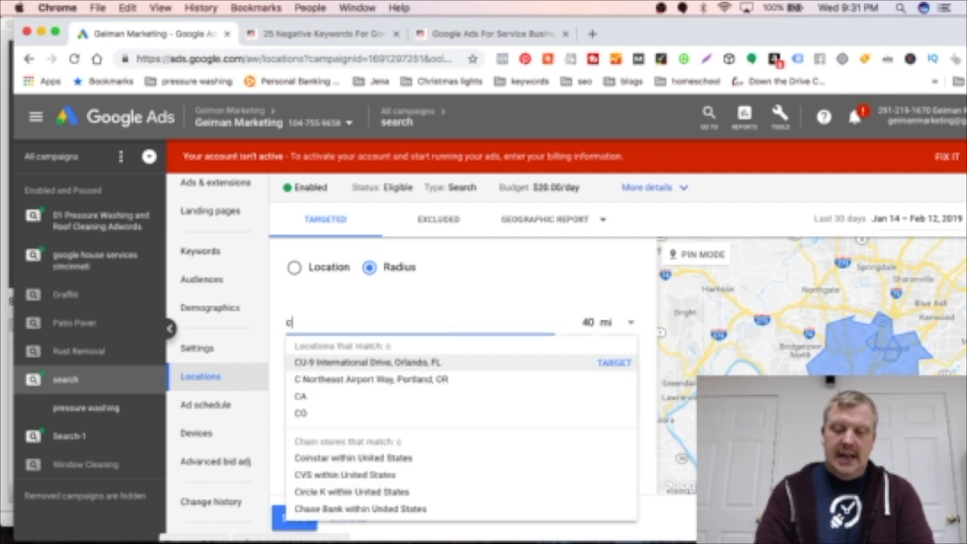
pyautogui.write('i')
pyautogui.click(405, 365)
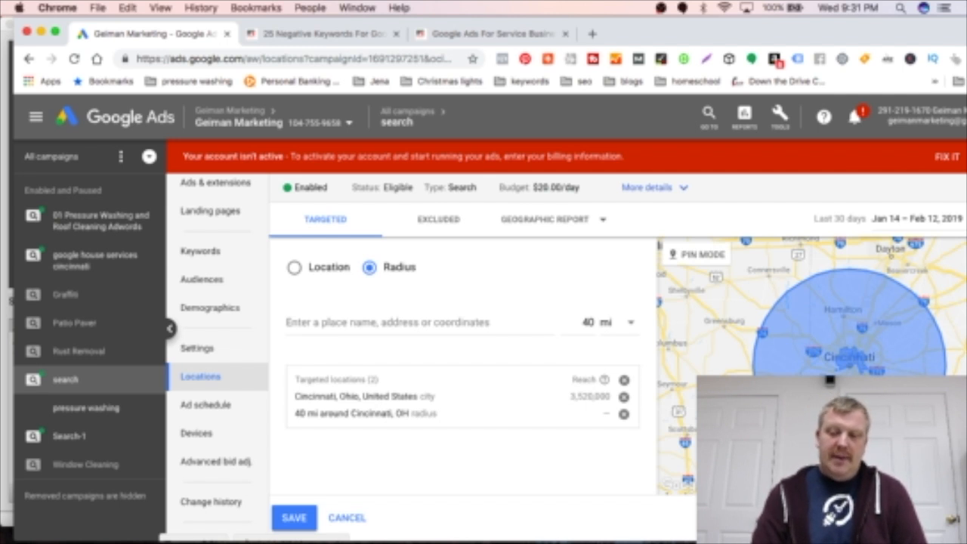
# - Add a second radius target of 10 mi around Dayton, OH to the targeted locations
pyautogui.scroll(1, 874, 249)
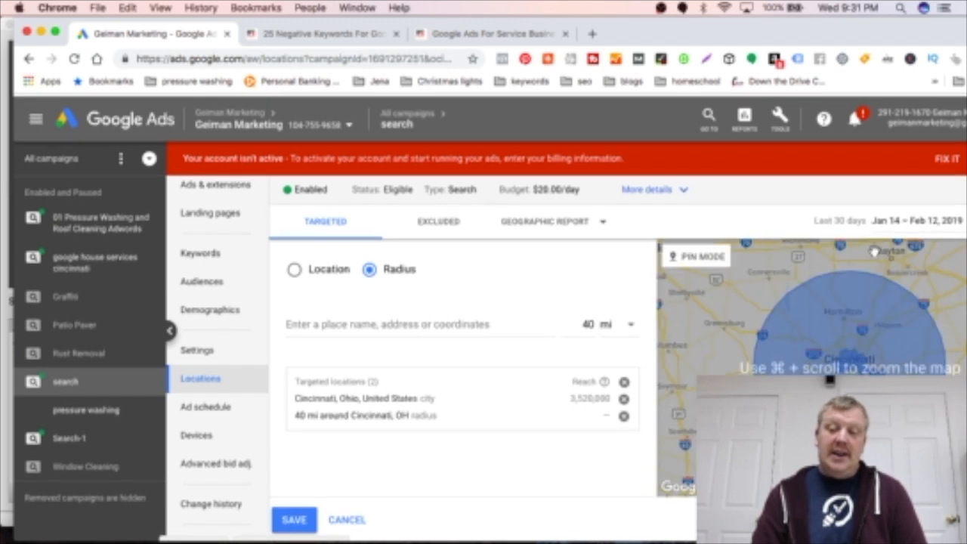
pyautogui.scroll(-1, 873, 251)
pyautogui.moveTo(874, 248); pyautogui.dragTo(858, 329)
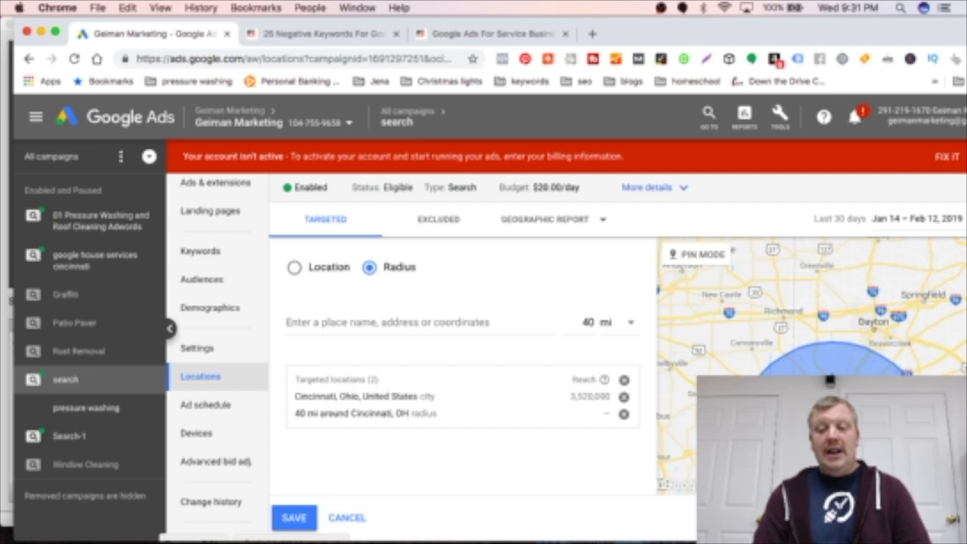
pyautogui.click(590, 322)
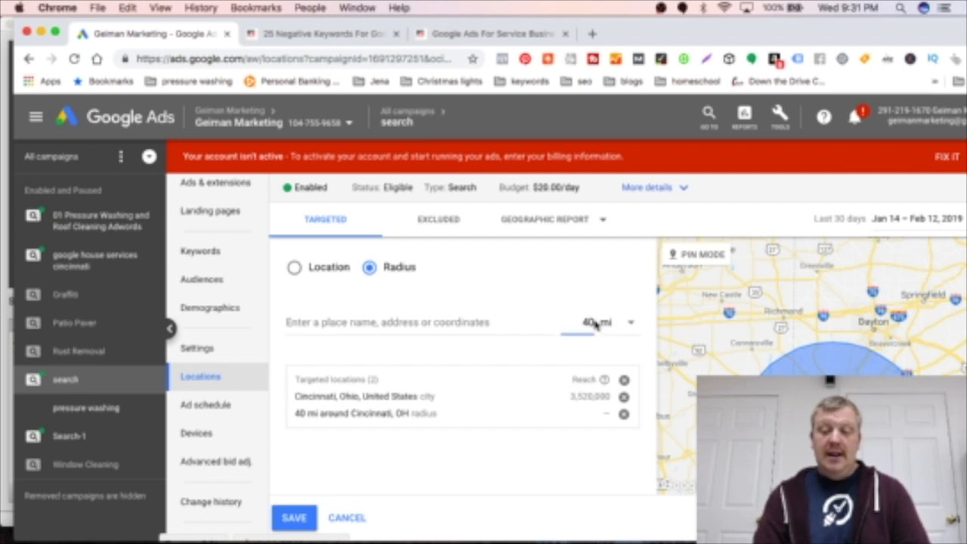
pyautogui.press('BackSpace')
pyautogui.write('1')
pyautogui.click(429, 321)
pyautogui.write('day')
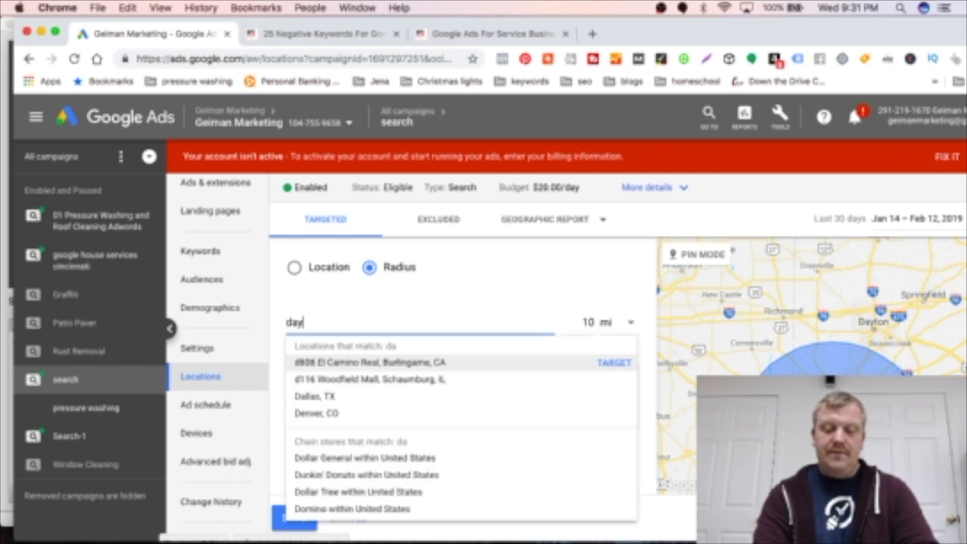
pyautogui.write('ton')
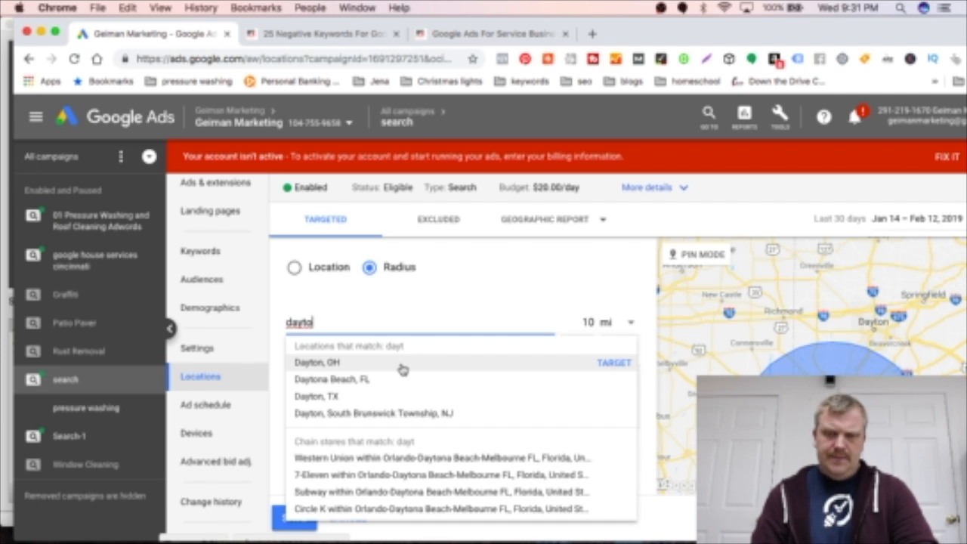
pyautogui.click(401, 366)
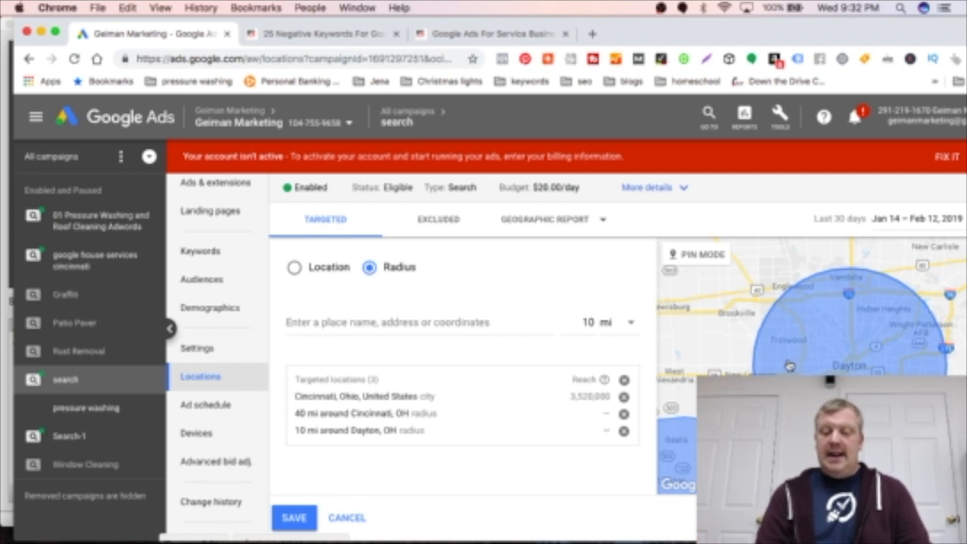
pyautogui.moveTo(787, 371); pyautogui.dragTo(864, 166)
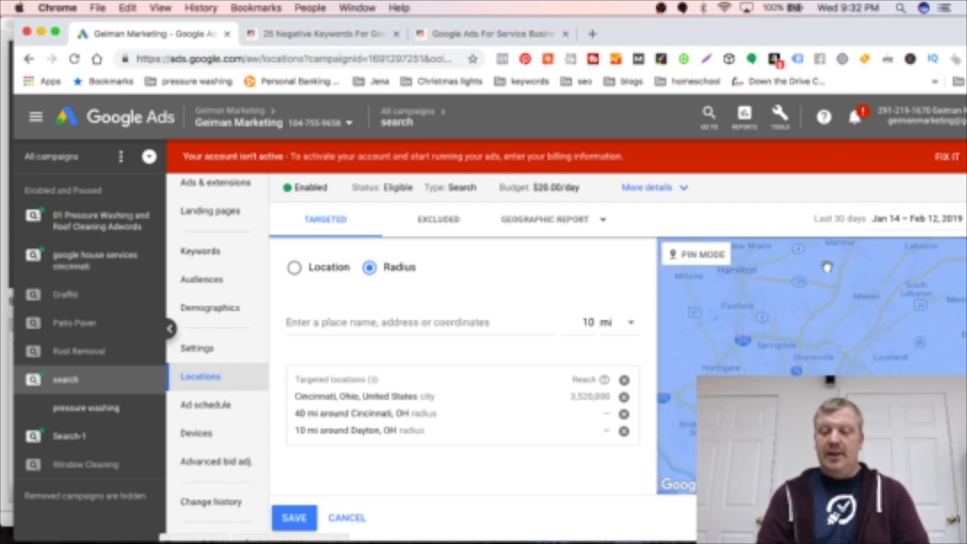
pyautogui.moveTo(808, 351); pyautogui.dragTo(825, 219)
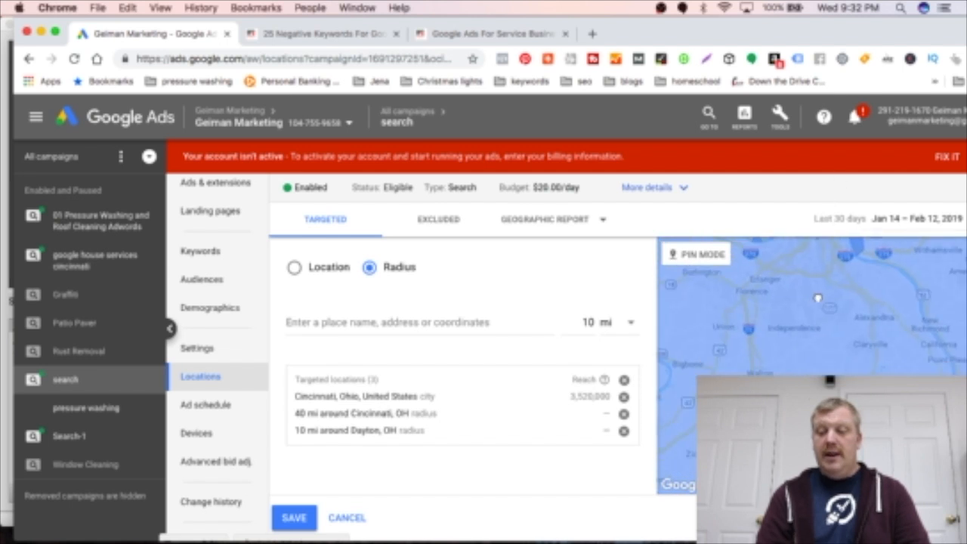
pyautogui.moveTo(810, 352); pyautogui.dragTo(822, 291)
pyautogui.moveTo(814, 362); pyautogui.dragTo(857, 391)
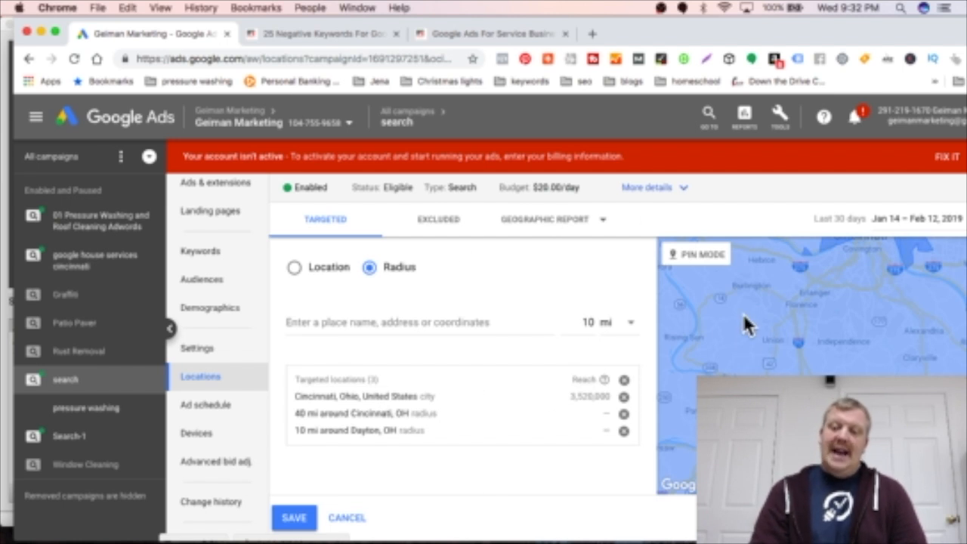
# - Add the state of Michigan, United States to the search campaign's excluded locations
pyautogui.click(429, 223)
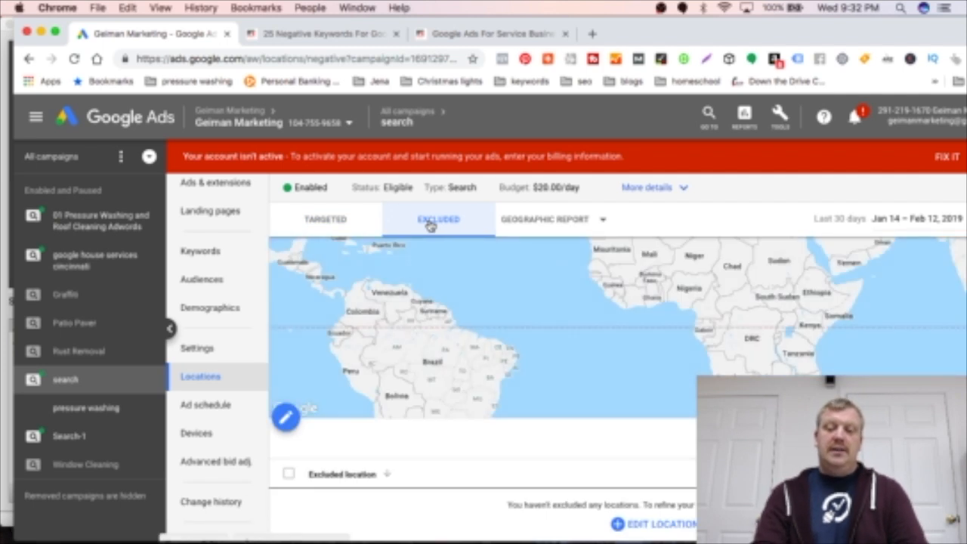
pyautogui.click(286, 418)
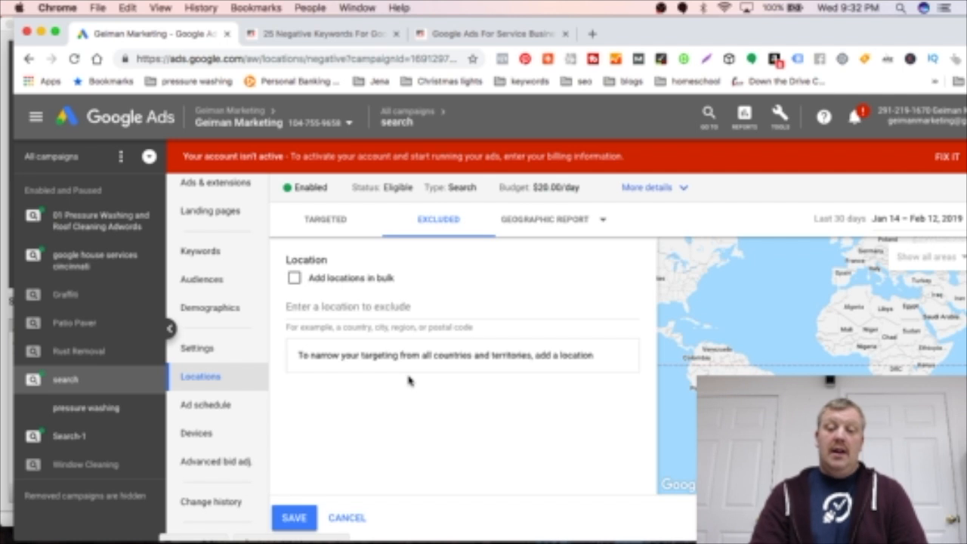
pyautogui.click(387, 306)
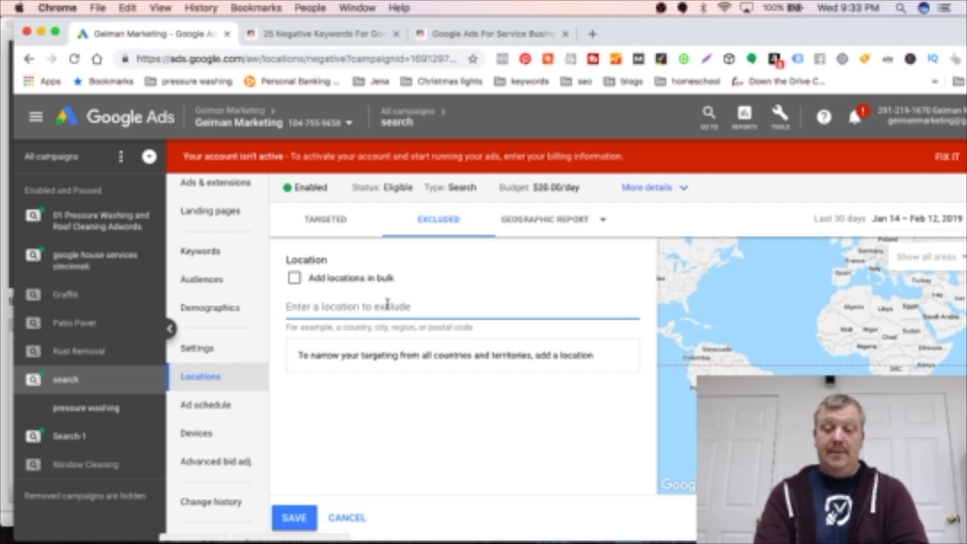
pyautogui.write('mich')
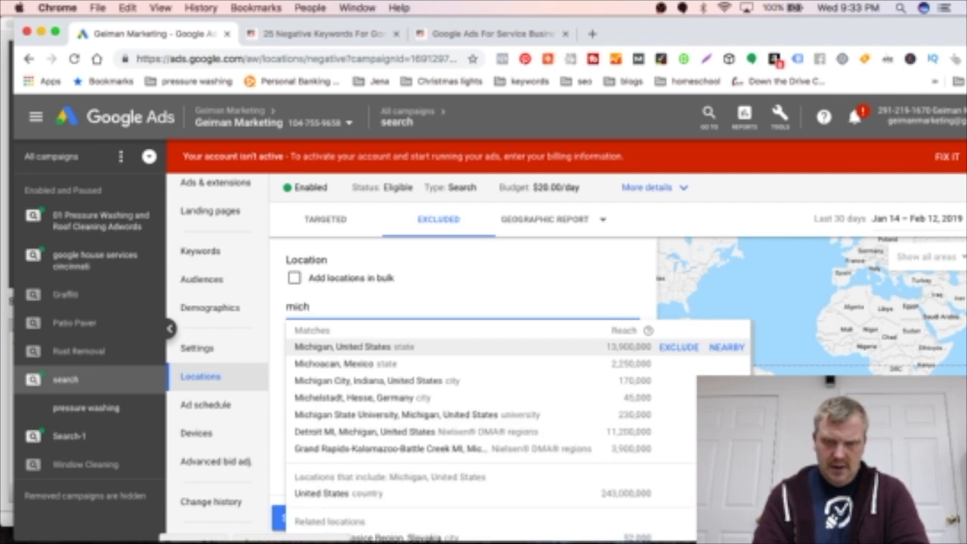
pyautogui.click(384, 348)
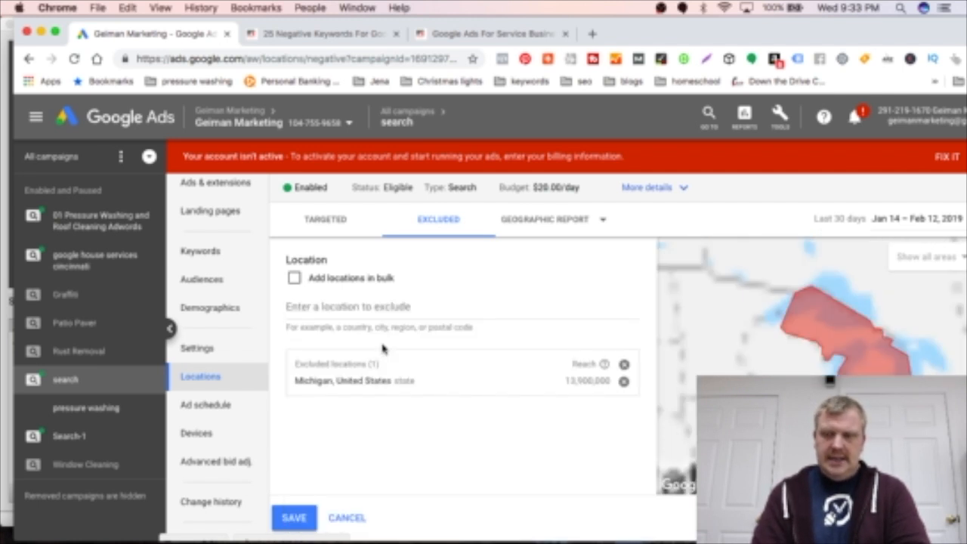
pyautogui.scroll(-2, 824, 411)
pyautogui.moveTo(824, 411); pyautogui.dragTo(791, 369)
pyautogui.scroll(-3, 758, 313)
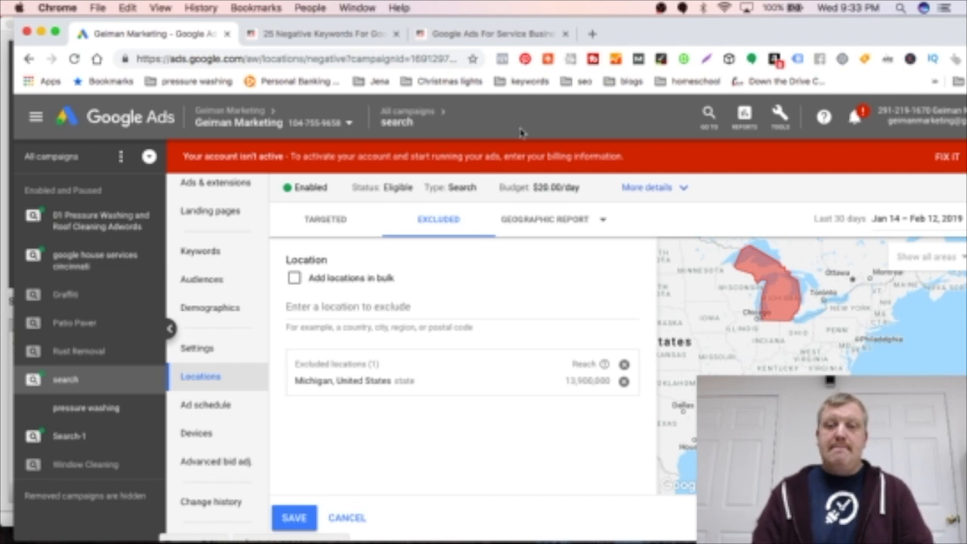
# - Look through the free 25 negative keywords page on pressurewashhelp.com, including its introduction and the sign-up form heading
pyautogui.click(332, 34)
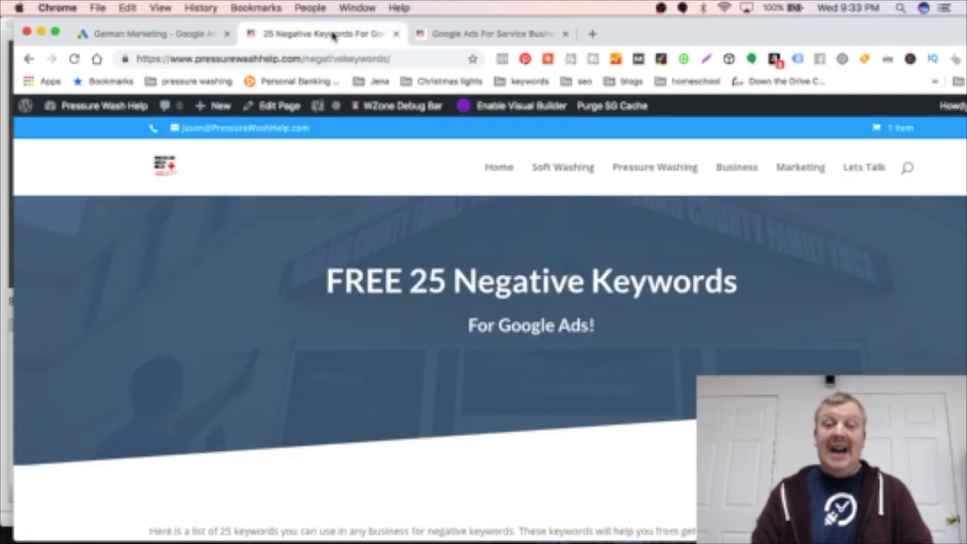
pyautogui.scroll(-3, 296, 376)
pyautogui.scroll(3, 296, 378)
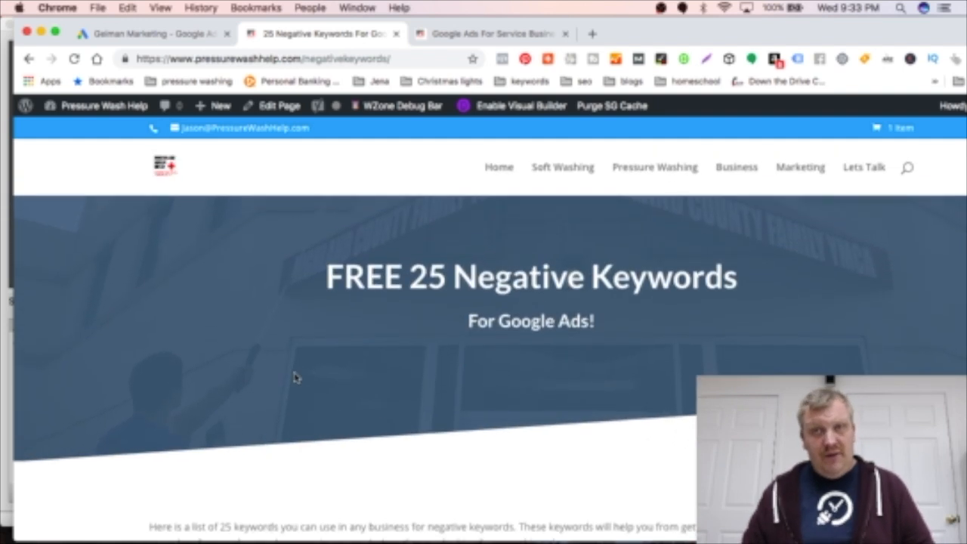
pyautogui.scroll(-2, 296, 378)
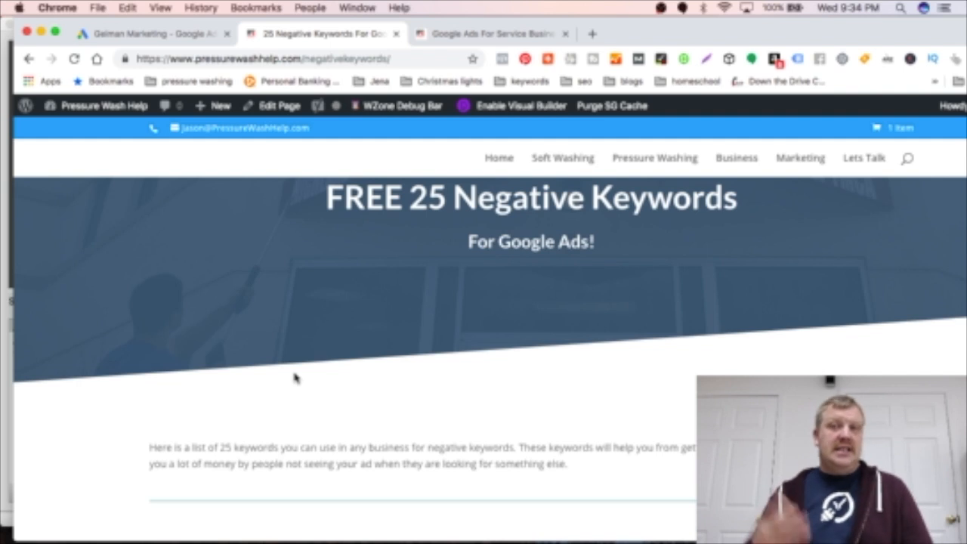
pyautogui.scroll(-2, 295, 378)
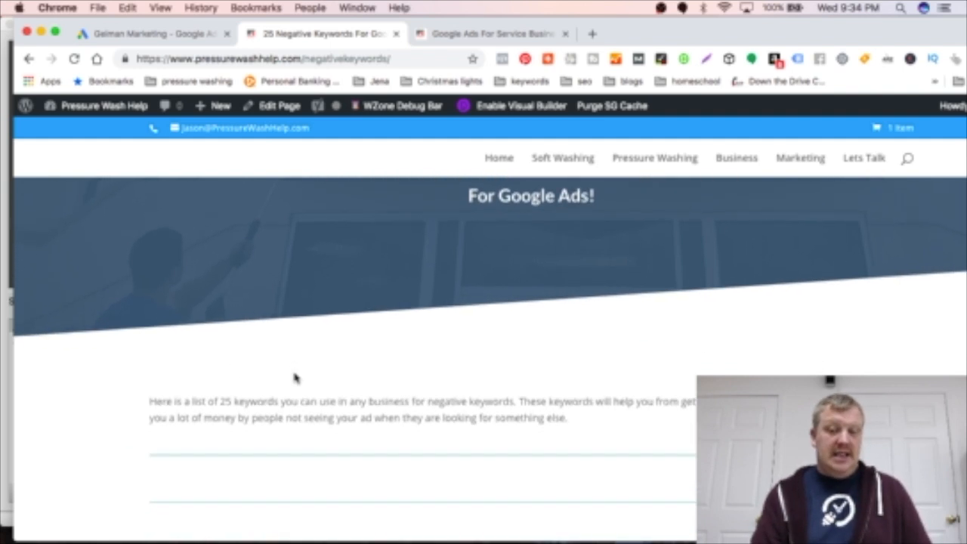
pyautogui.scroll(-3, 295, 378)
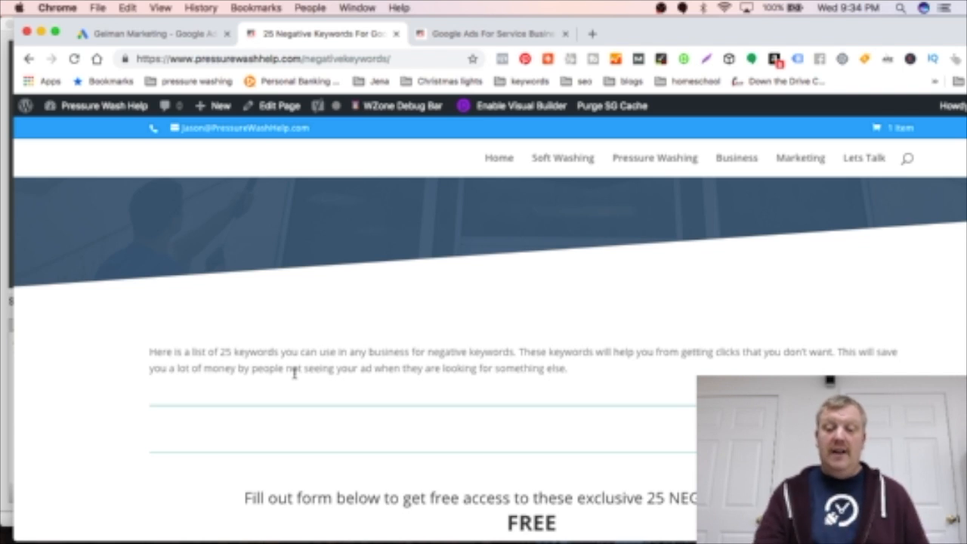
pyautogui.scroll(-3, 295, 372)
pyautogui.scroll(2, 294, 378)
pyautogui.scroll(1, 295, 375)
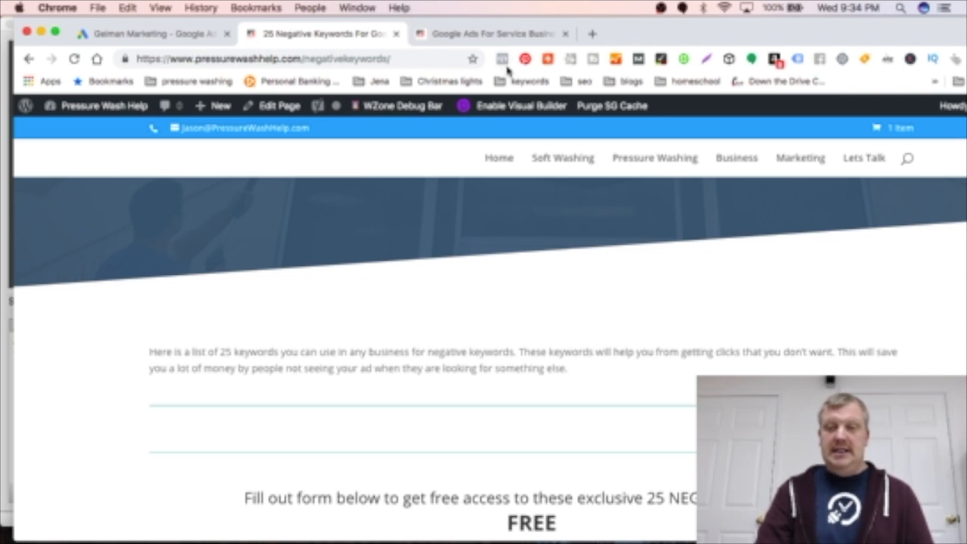
# - Bring up the already open pressurewashhelp.com page about Google Ads for service businesses
pyautogui.click(505, 35)
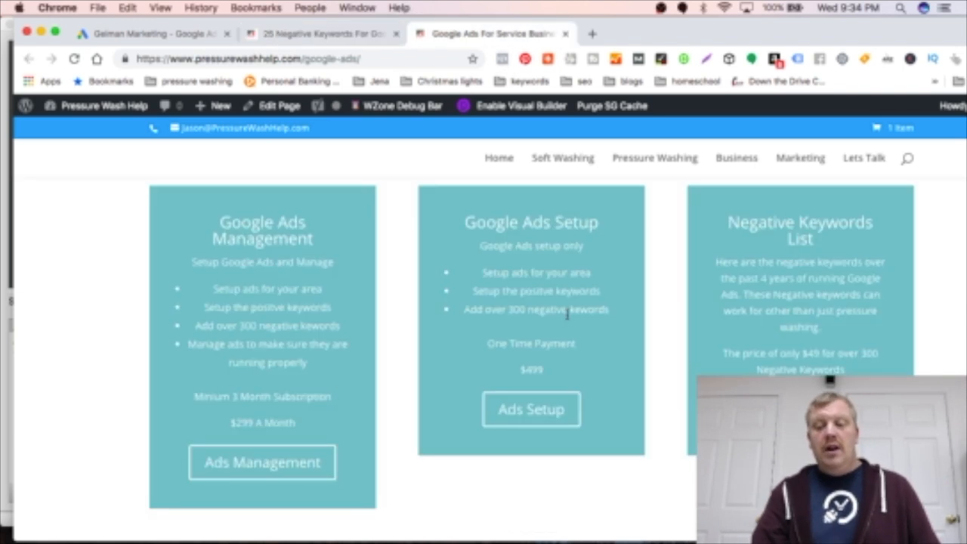